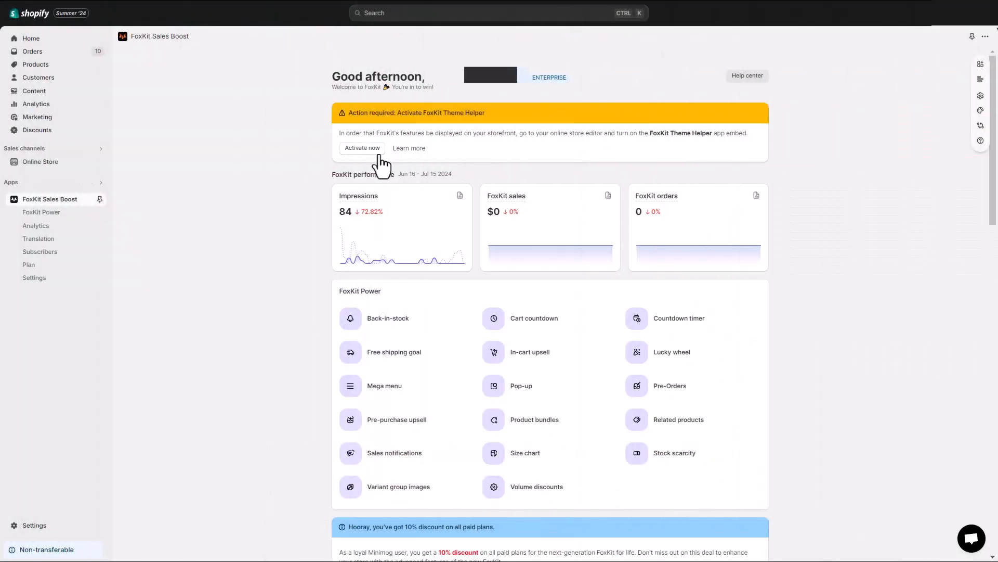
- Activate the FoxKit Theme Helper app embed in the live theme and save the change
left_click(375, 152)
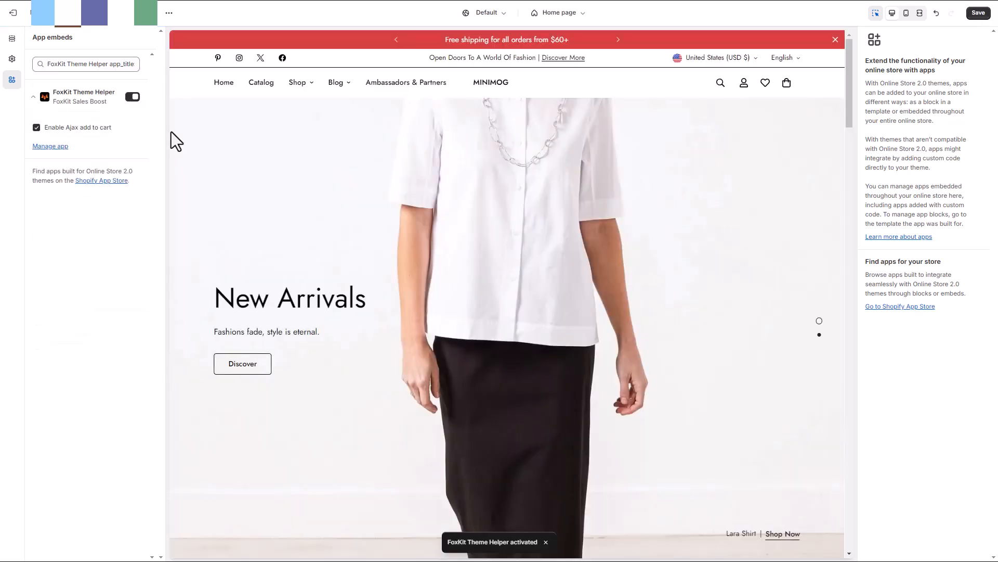
left_click(973, 15)
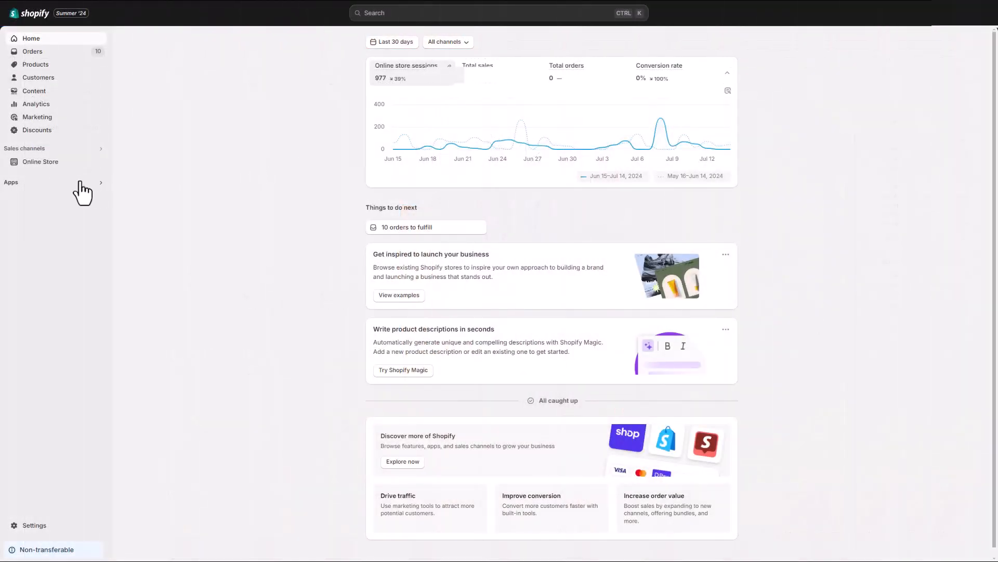
- Open the FoxKit Sales Boost app and start creating a new countdown timer
left_click(80, 182)
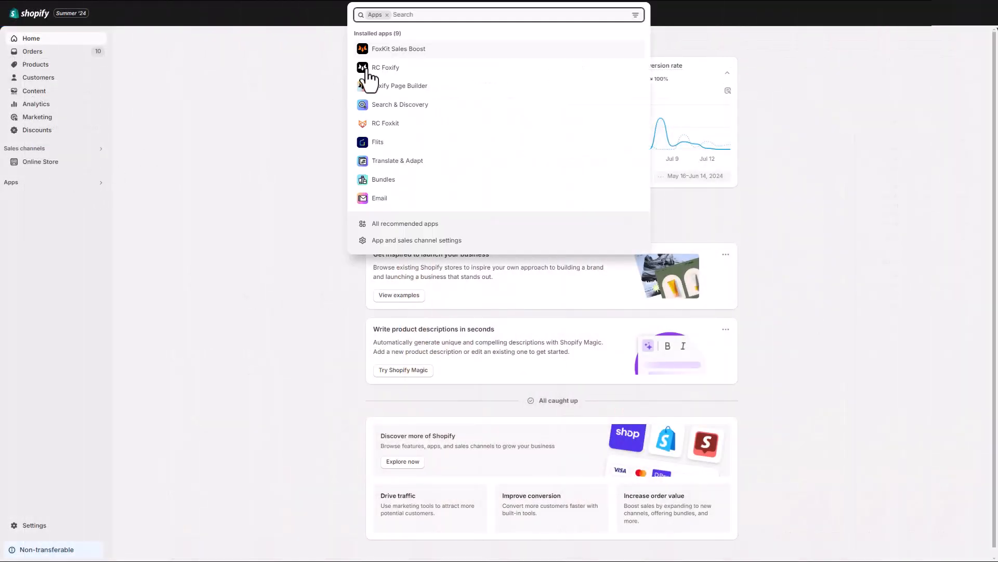
left_click(400, 50)
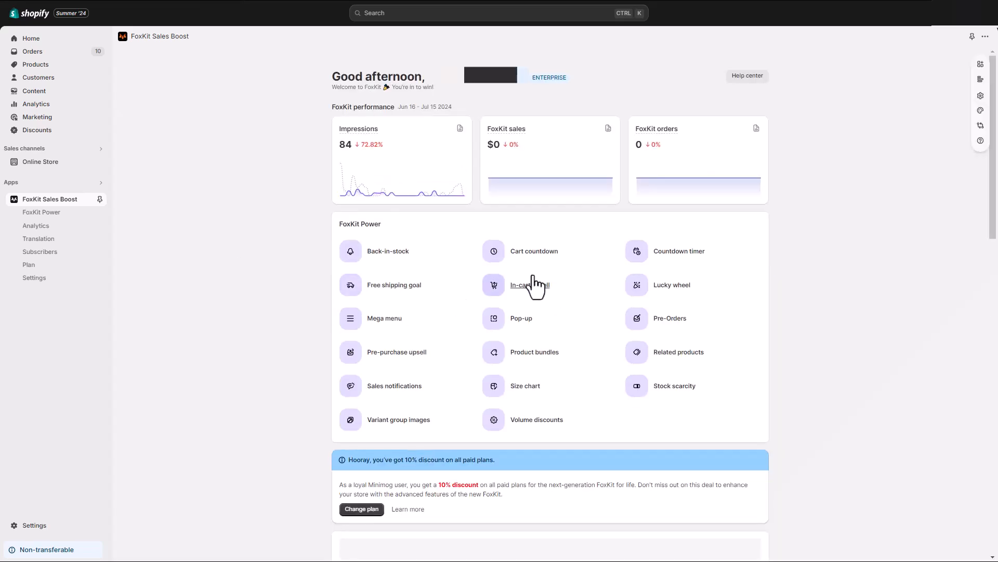
left_click(661, 259)
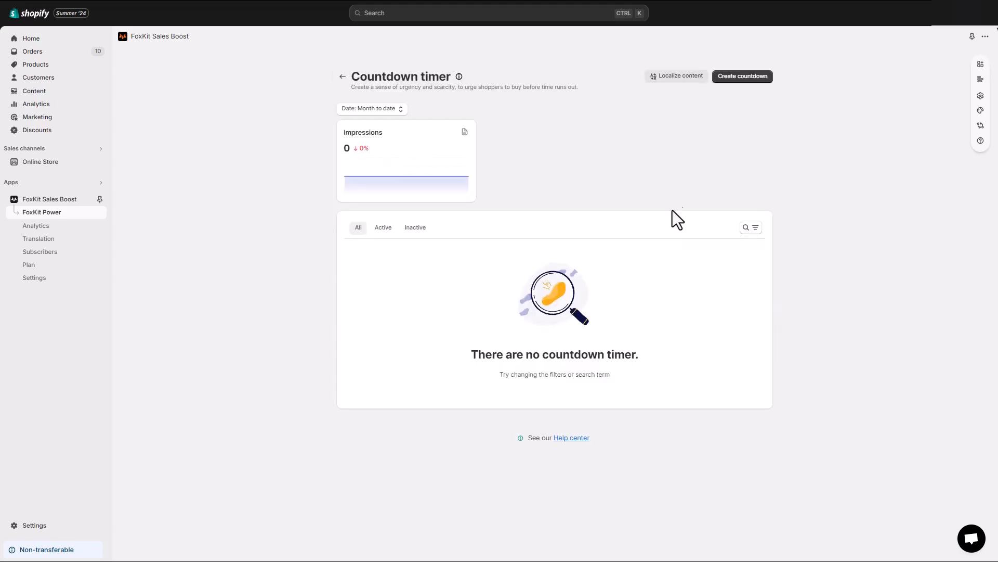
left_click(733, 78)
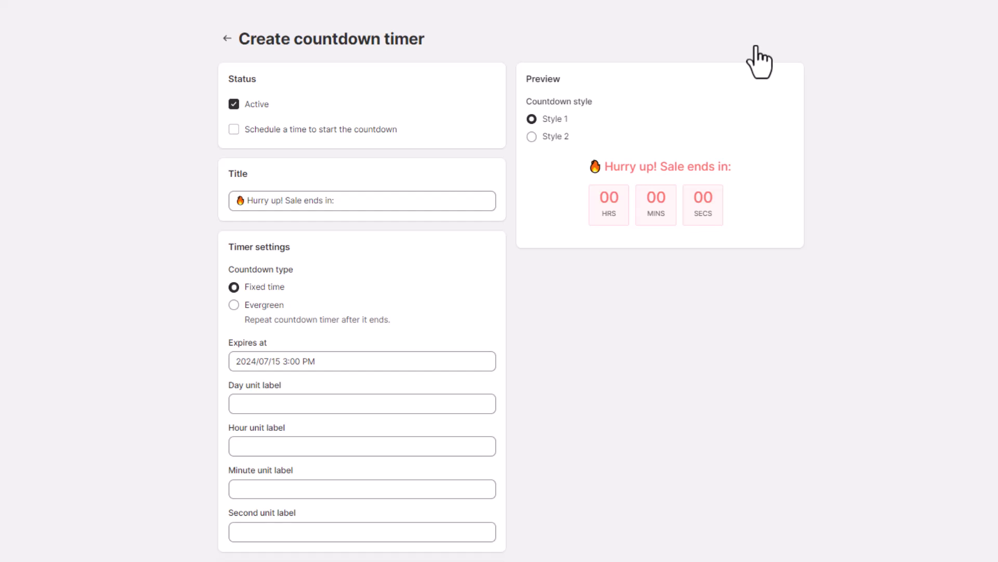
- Keep the countdown timer active and schedule it to start at 2024/07/15 3:00 PM
left_click(243, 106)
left_click(249, 109)
left_click(389, 139)
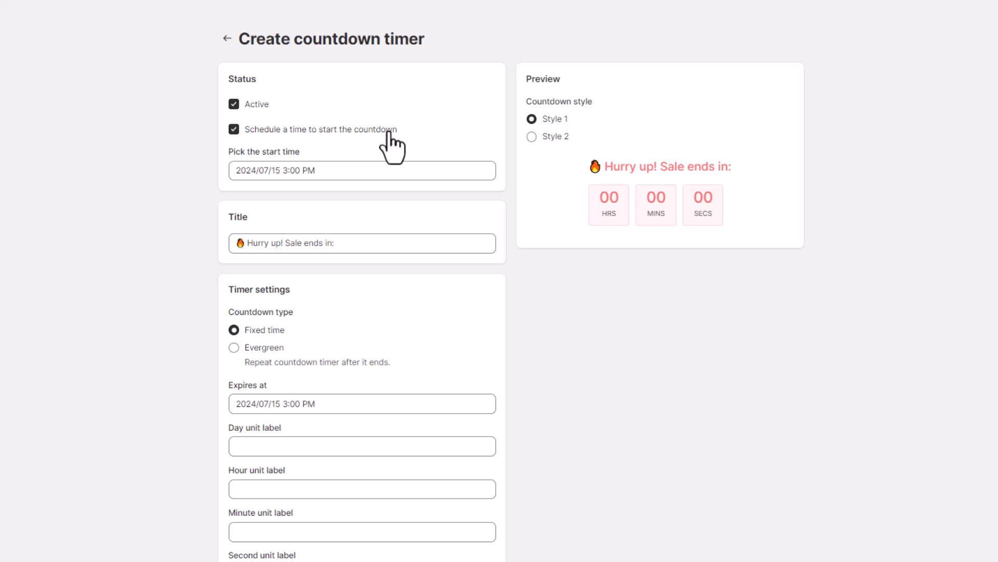
left_click(357, 167)
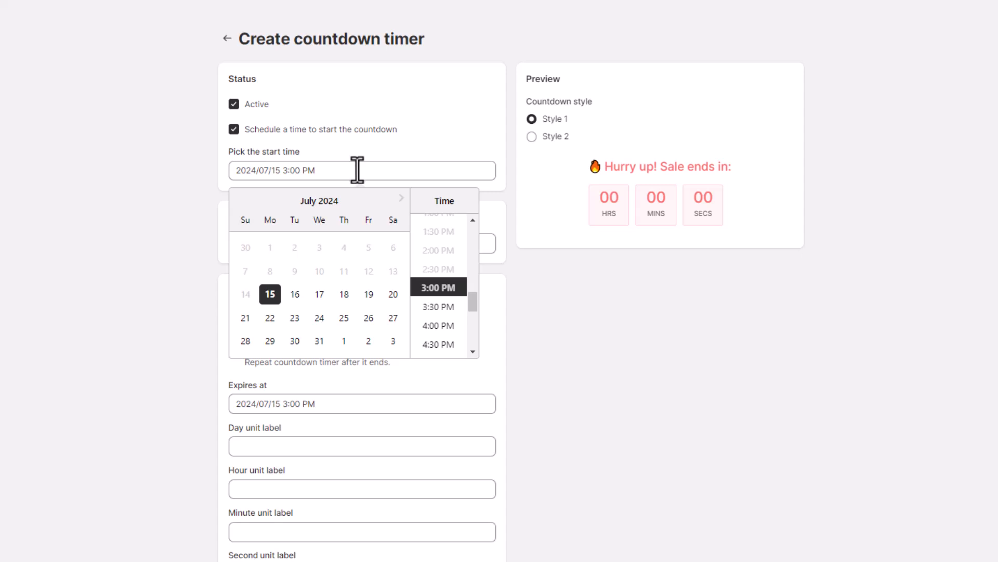
left_click(540, 325)
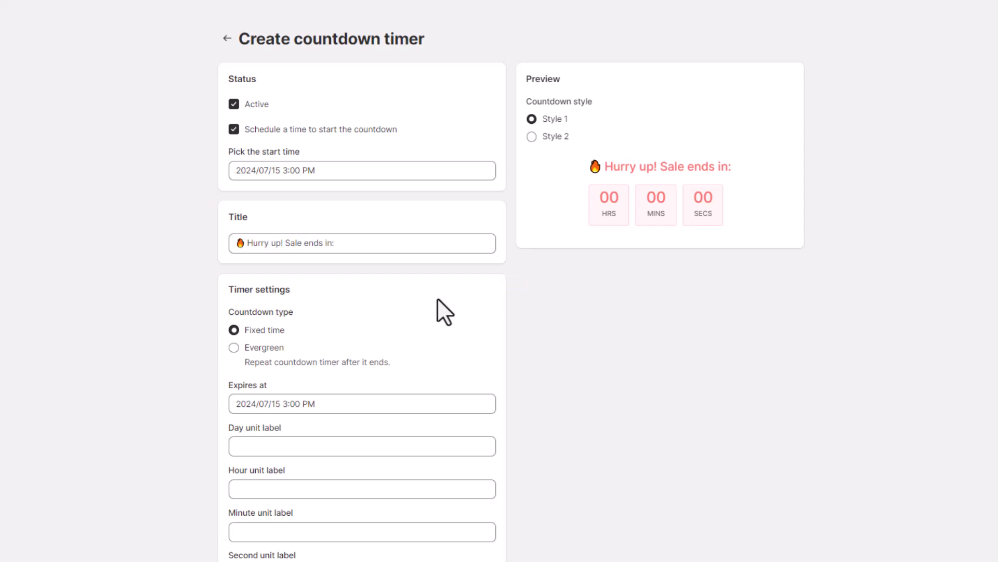
- Set the fixed-time countdown to expire at 2024/07/17 3:30 PM
scroll(438, 298, "down", 1)
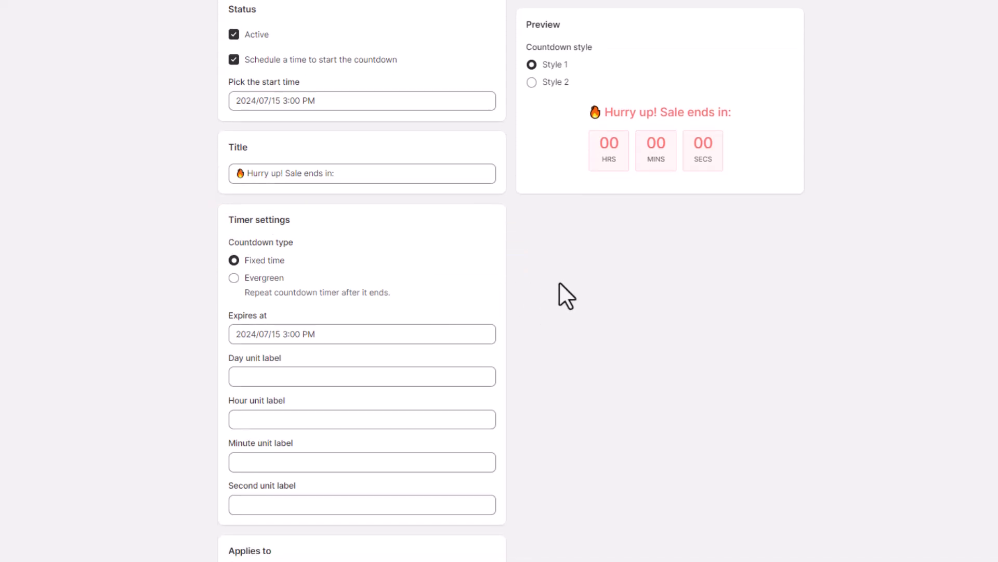
left_click(409, 333)
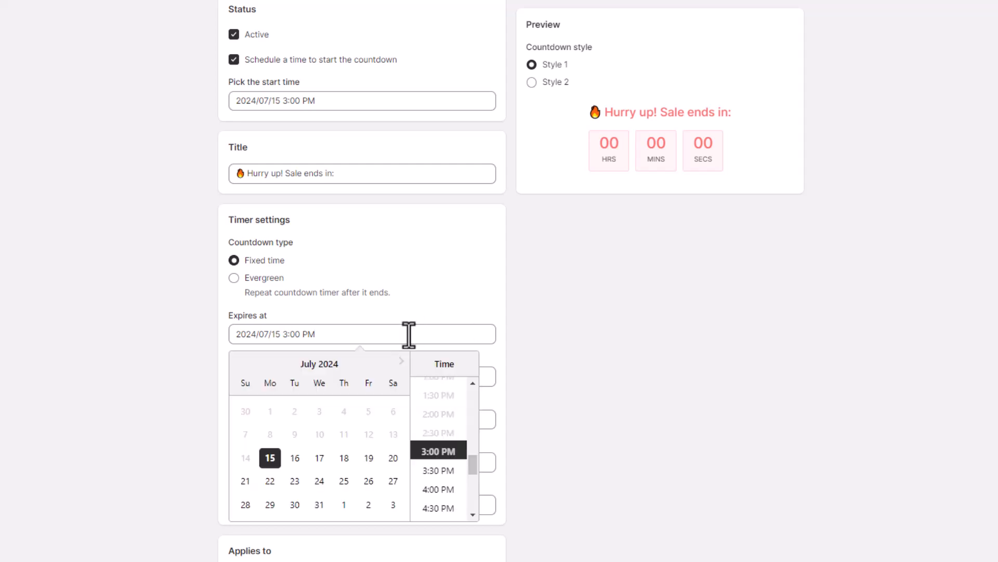
left_click(319, 457)
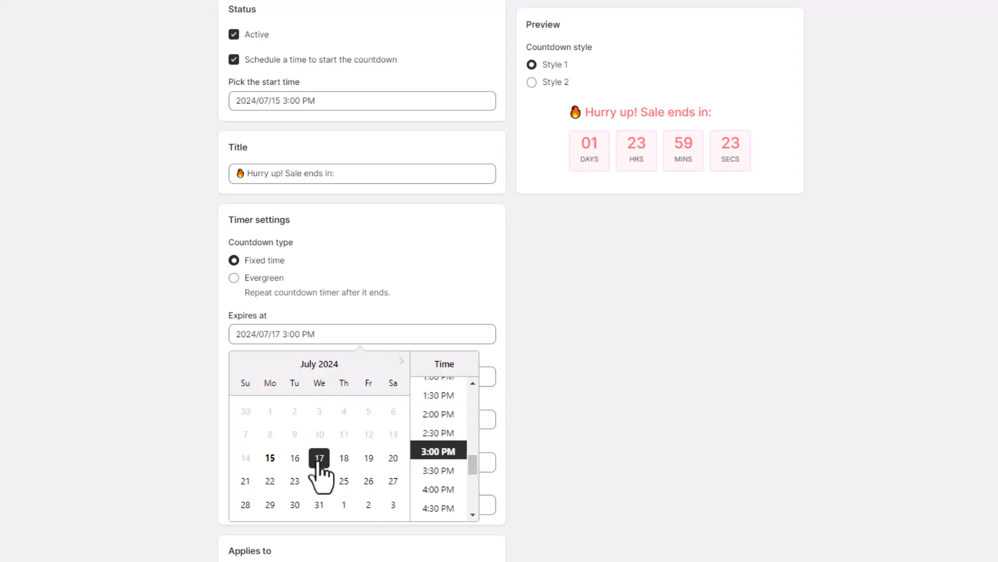
left_click(426, 469)
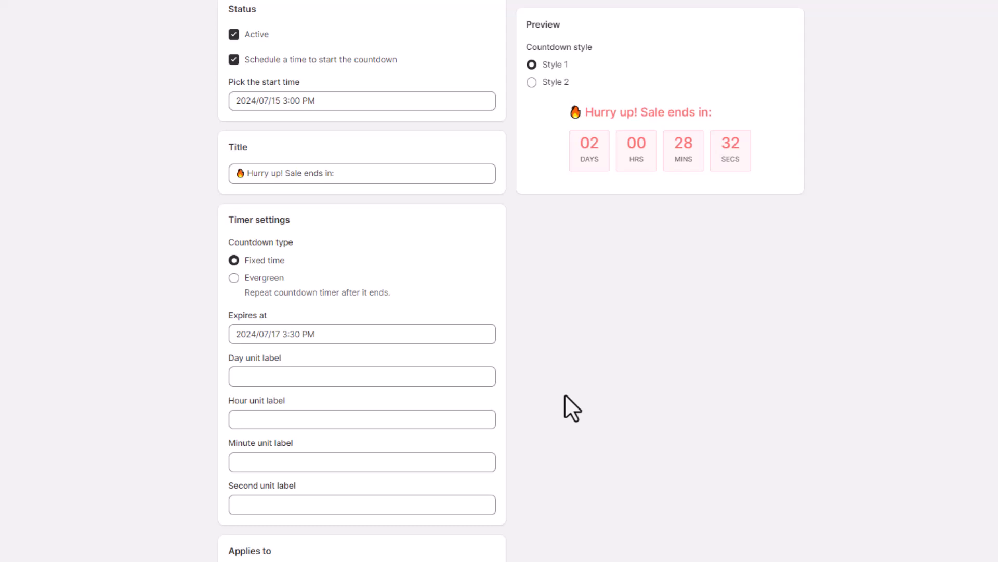
- Change the countdown type to Evergreen and set its duration to 26 hours
left_click(266, 279)
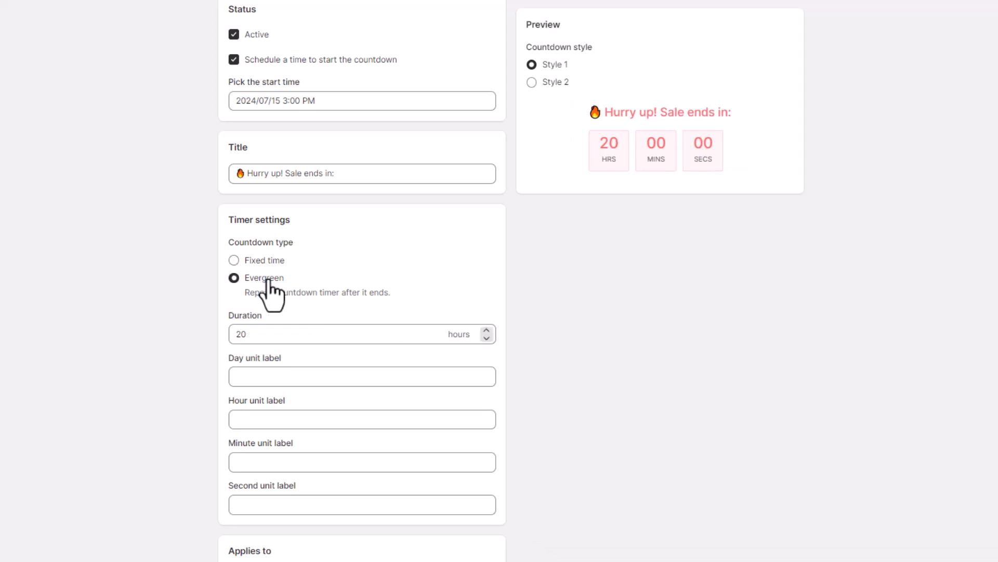
left_click(404, 339)
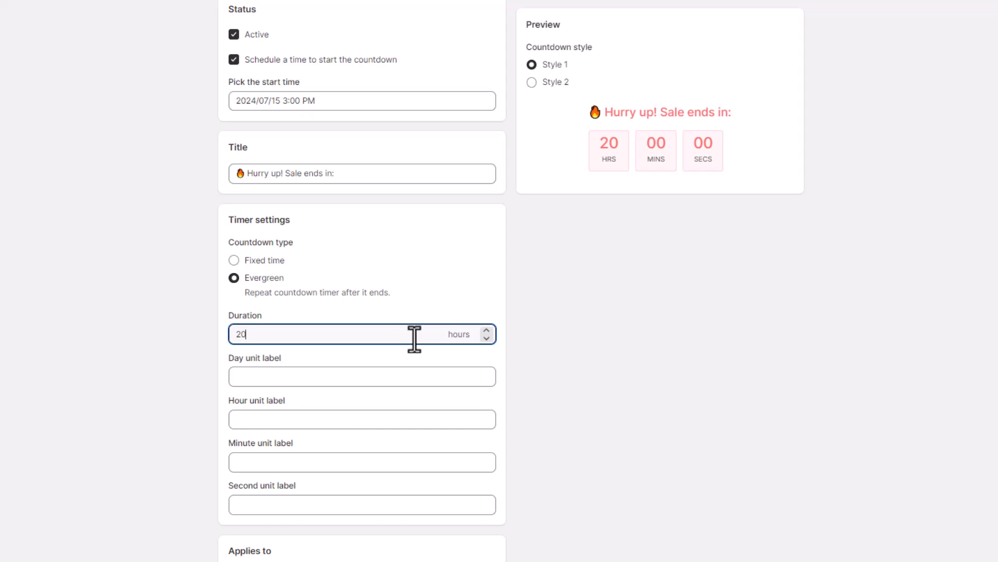
left_click(487, 332)
left_click(487, 332)
left_click(529, 332)
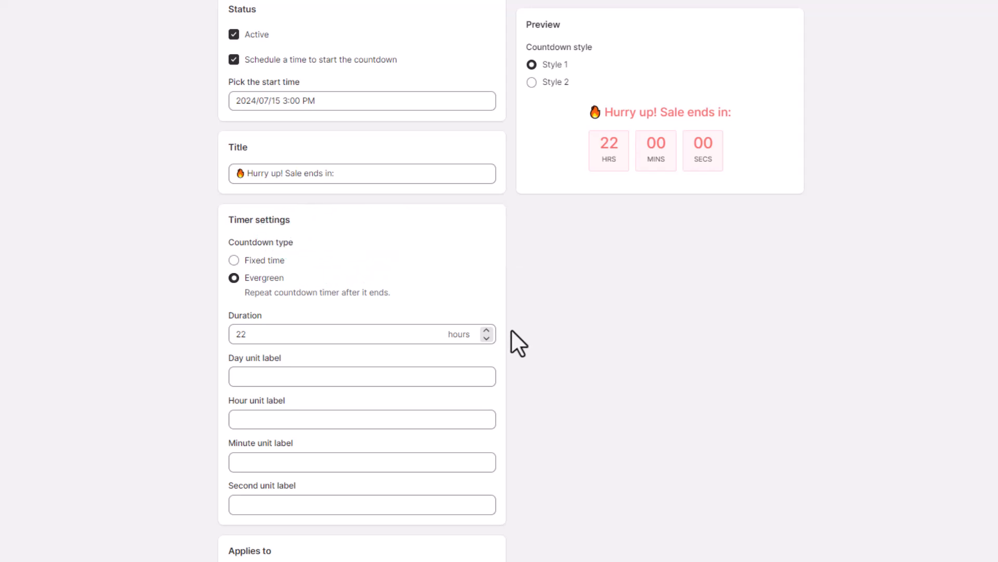
left_click(487, 332)
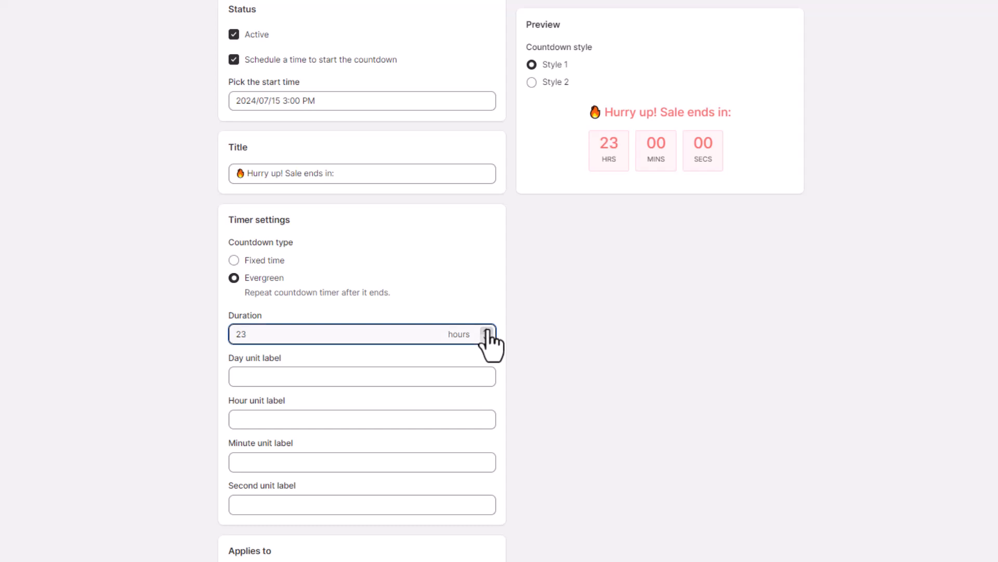
left_click(487, 332)
left_click(487, 331)
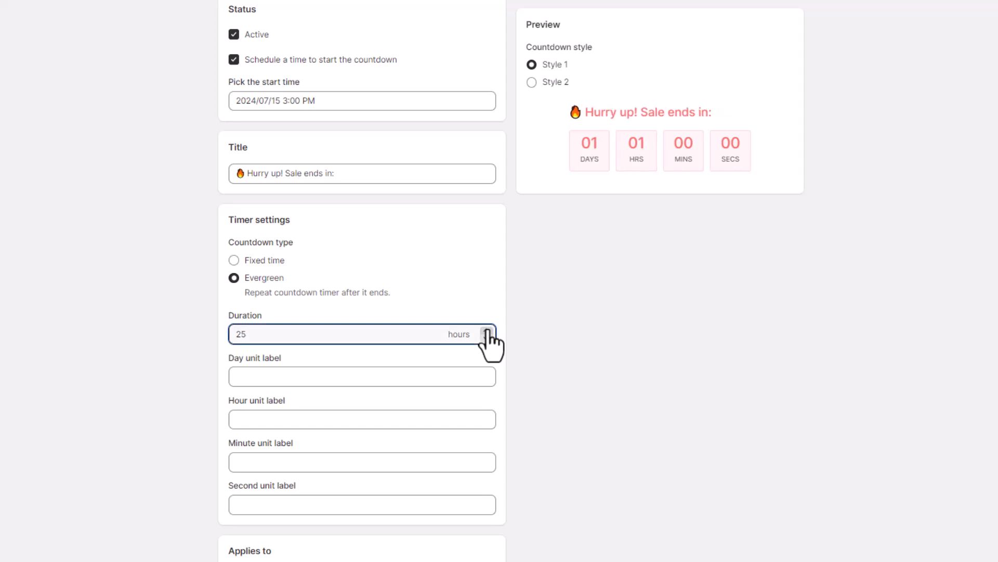
left_click(486, 332)
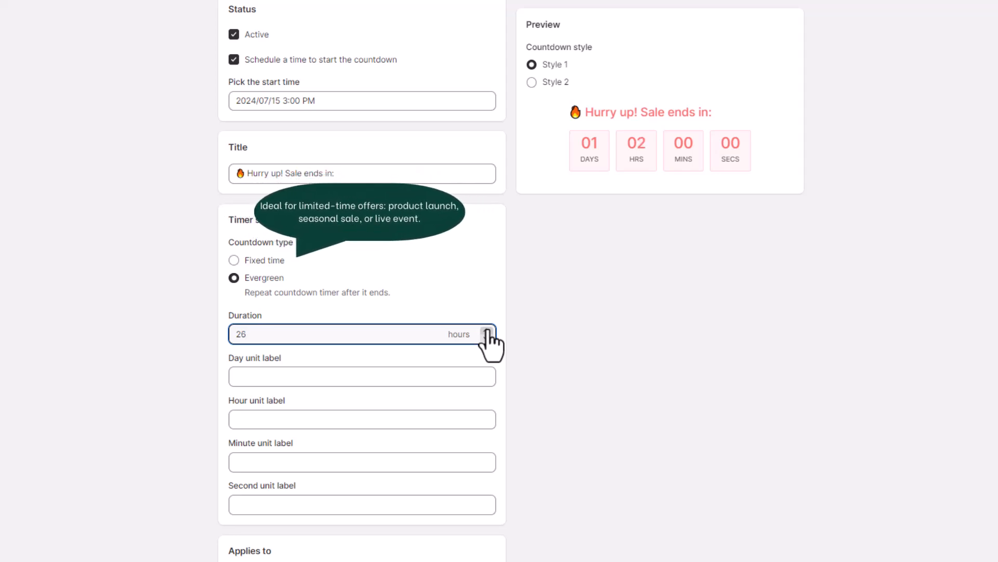
left_click(579, 330)
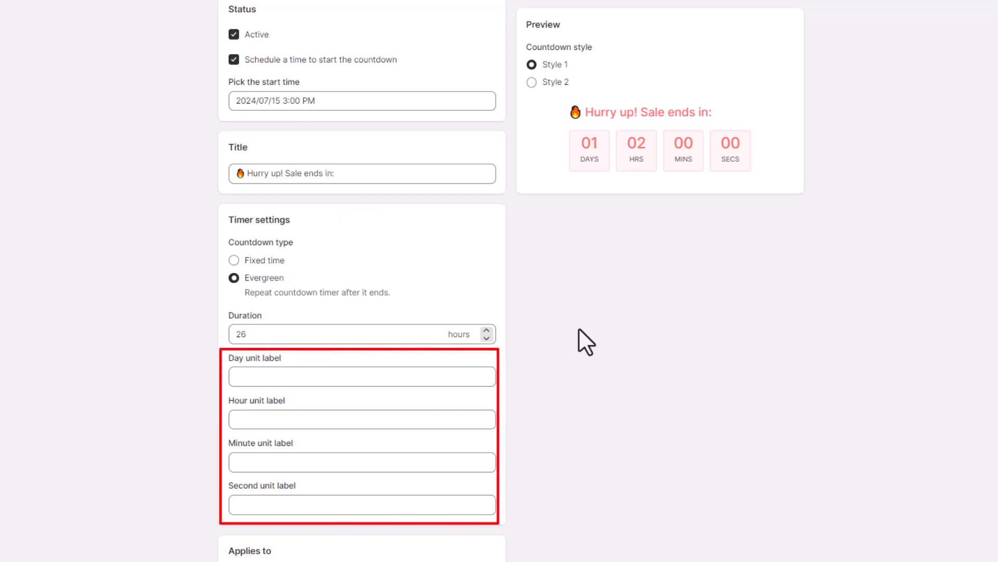
- Apply the countdown timer to a specific collection, The Perfect Base
scroll(586, 342, "down", 4)
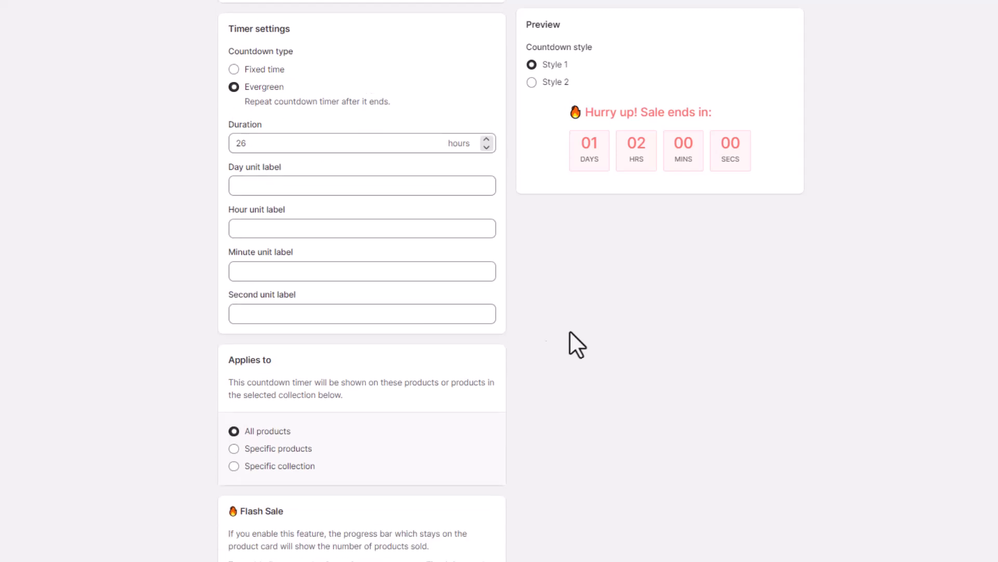
left_click(294, 449)
left_click(326, 493)
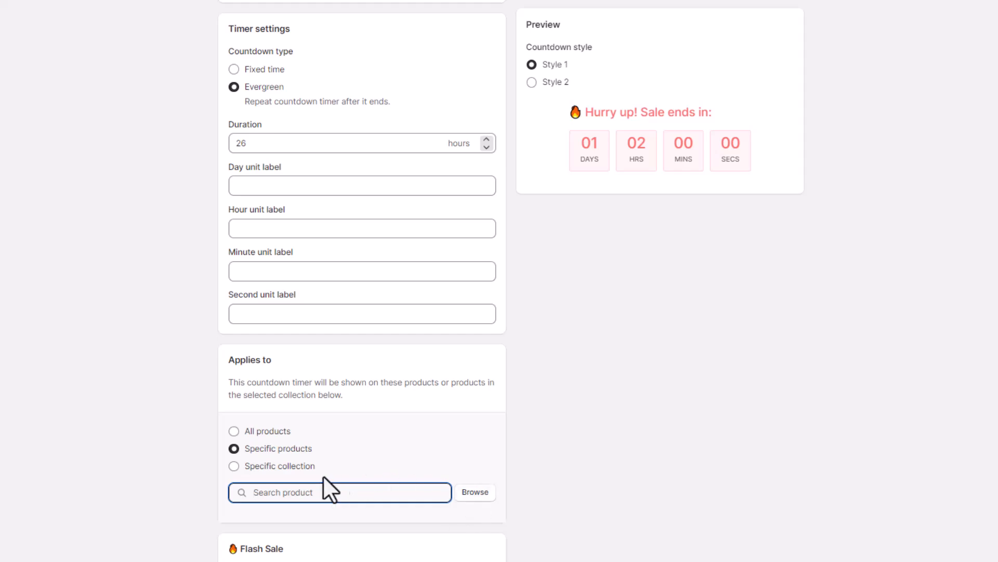
left_click(286, 467)
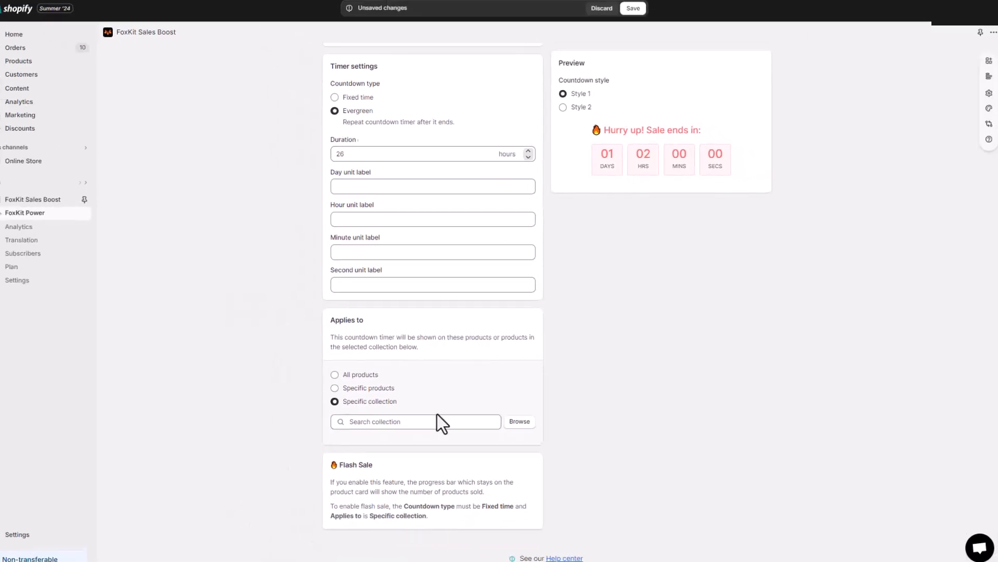
left_click(525, 418)
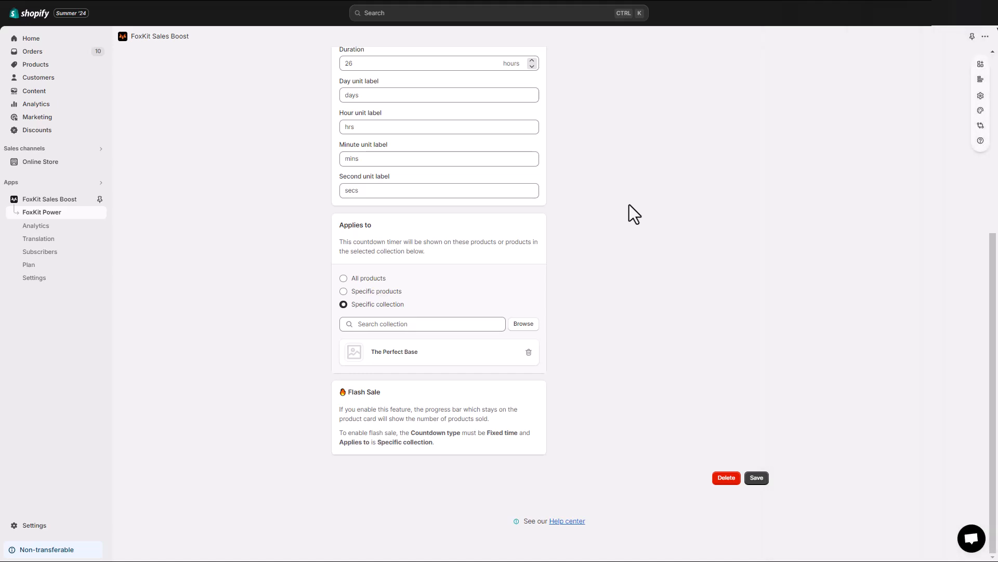
- Compare countdown Style 1 with Style 2, select Style 2 and save the timer
scroll(675, 266, "up", 5)
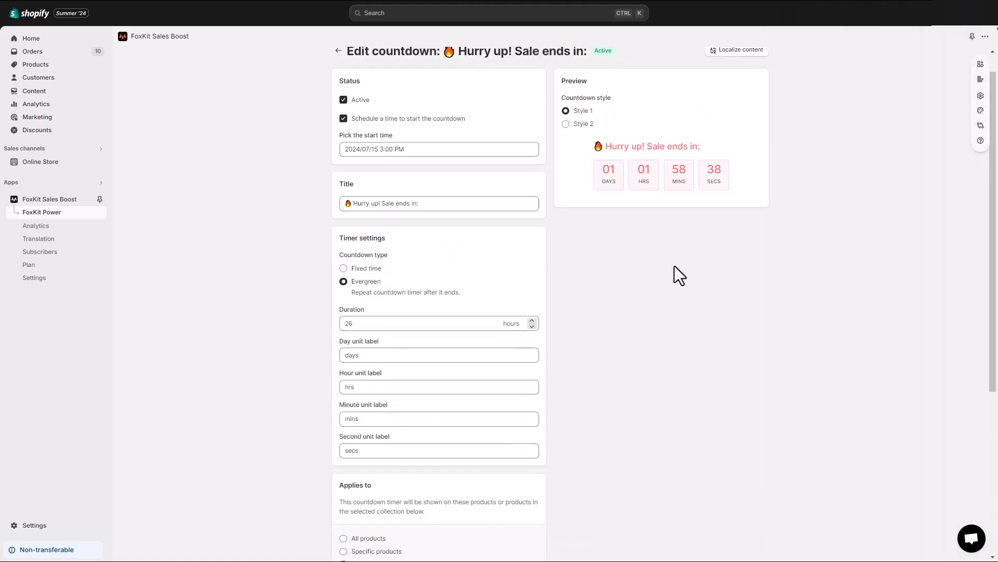
left_click(580, 124)
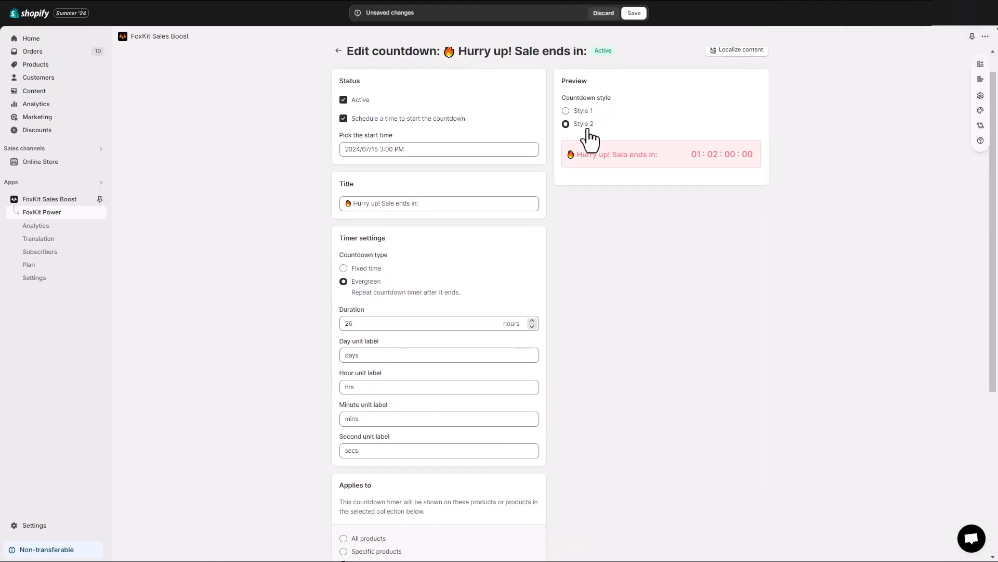
left_click(581, 111)
left_click(582, 124)
left_click(633, 13)
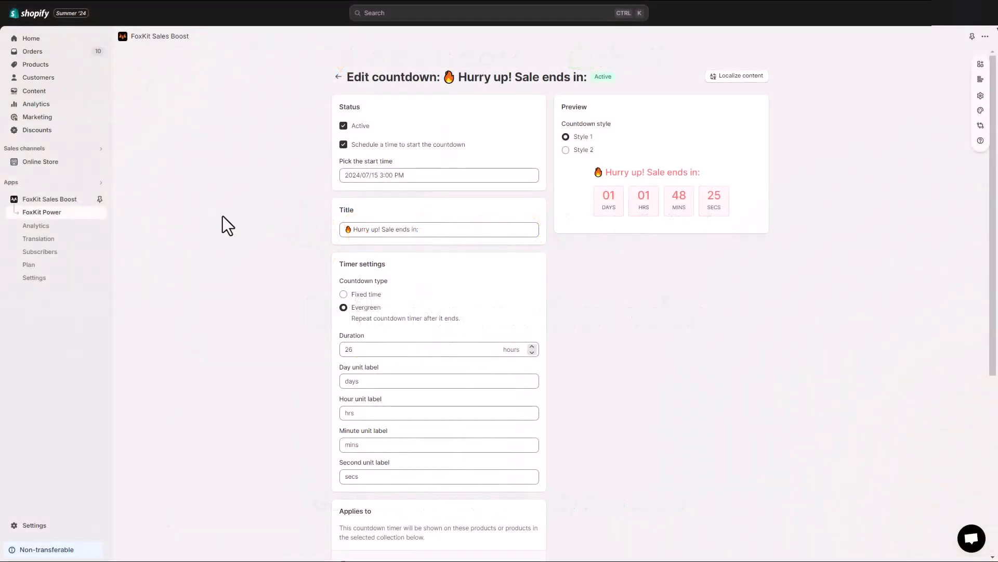
- Open the countdown timer's translation content and view the translation fields for Croatian and Chinese (Simplified)
left_click(73, 240)
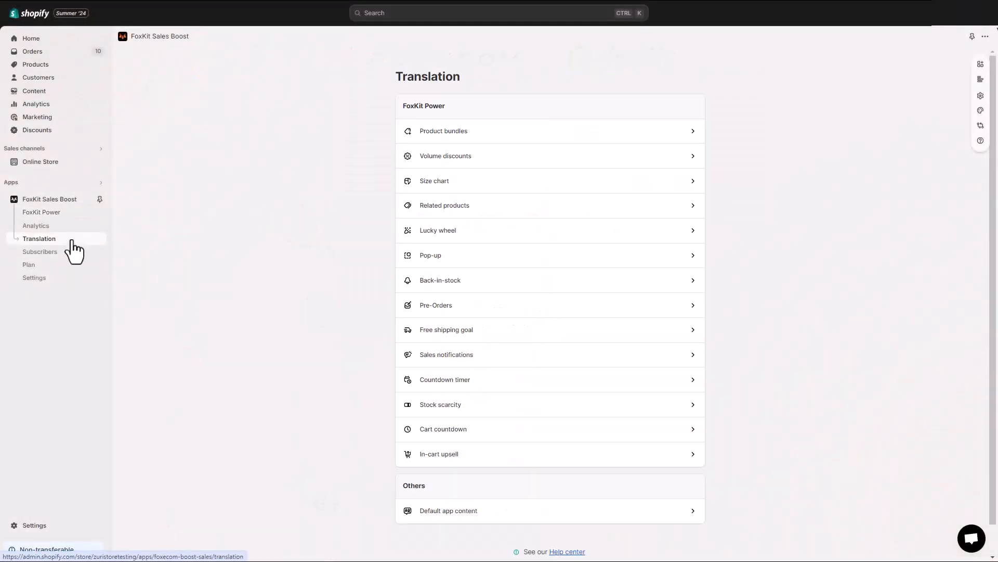
left_click(419, 385)
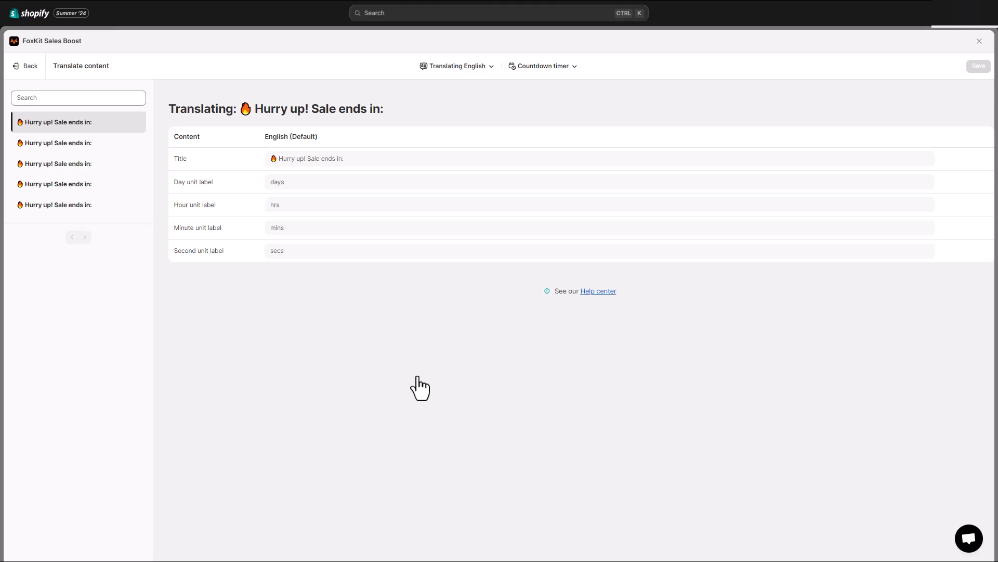
left_click(492, 70)
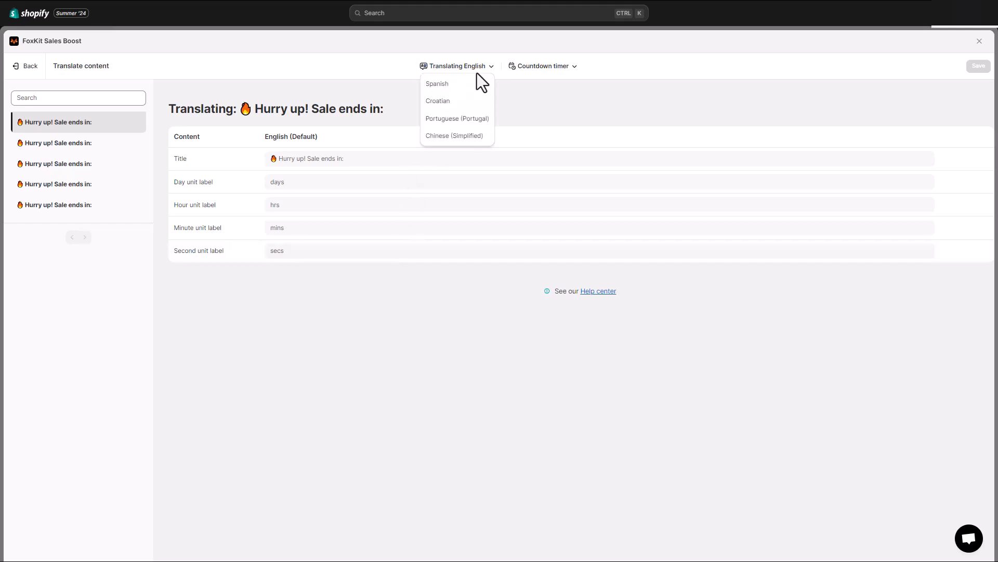
left_click(475, 110)
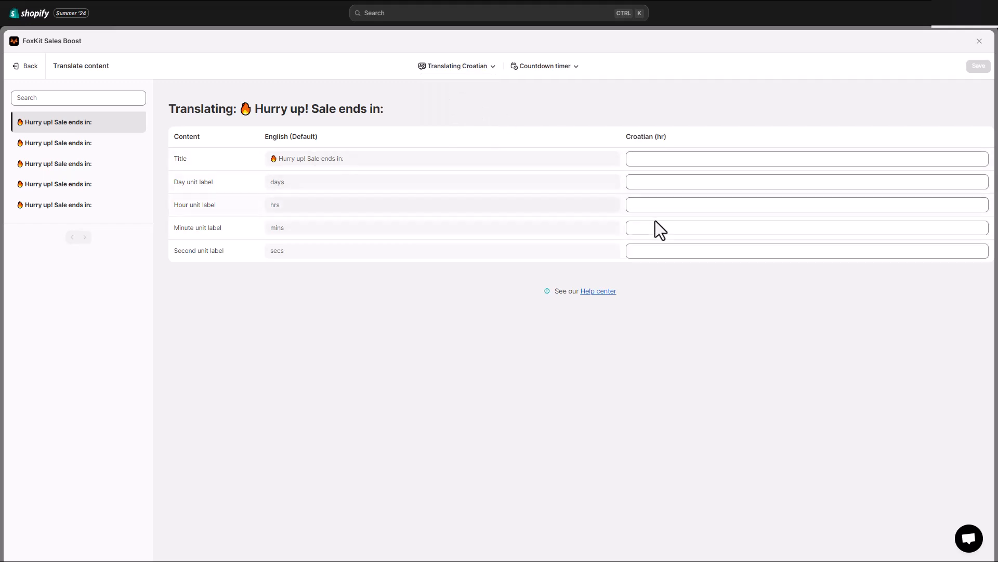
left_click(464, 67)
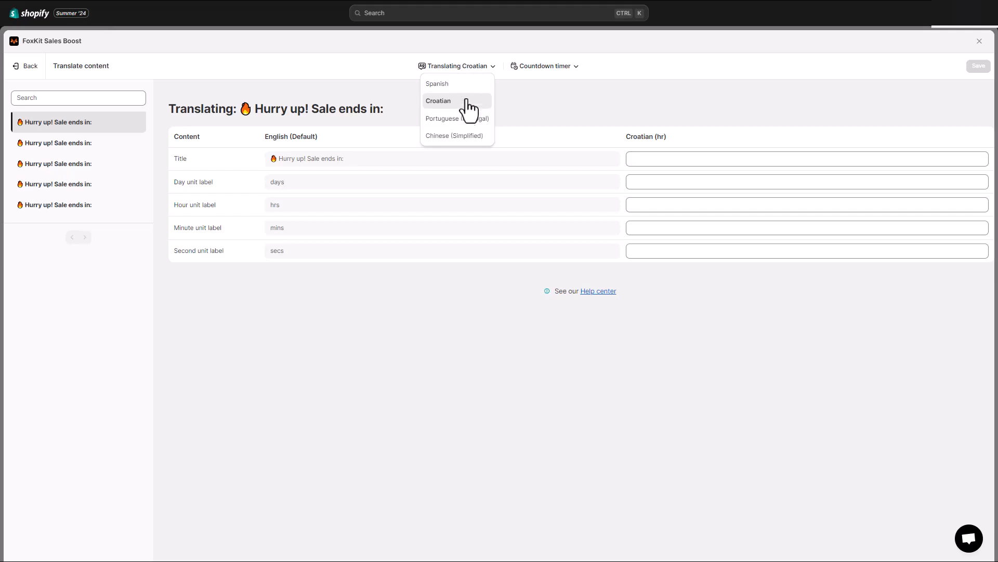
left_click(465, 135)
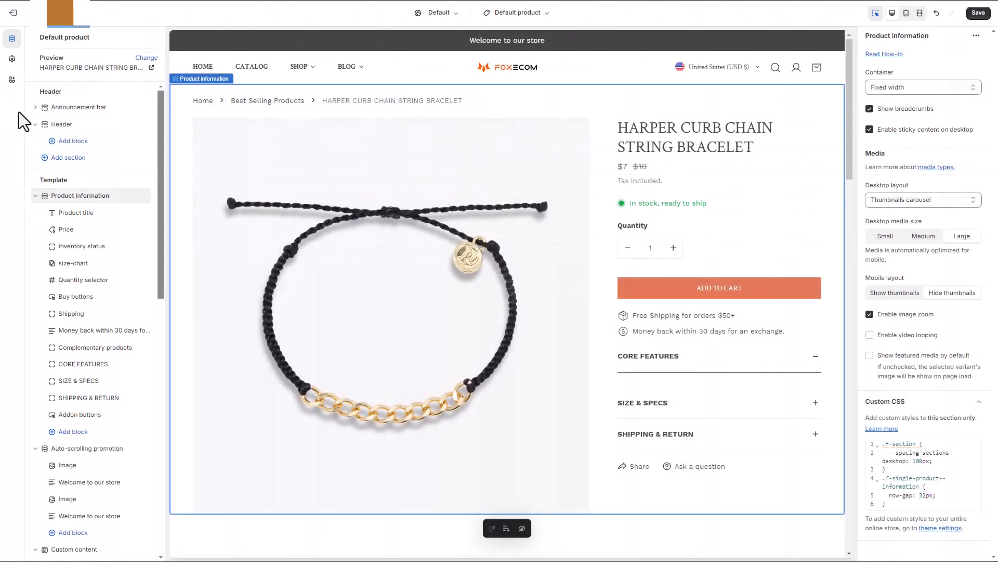
- Add the FoxKit Sales Boost Countdown timer app block to the Product information section of the product template
left_click(99, 440)
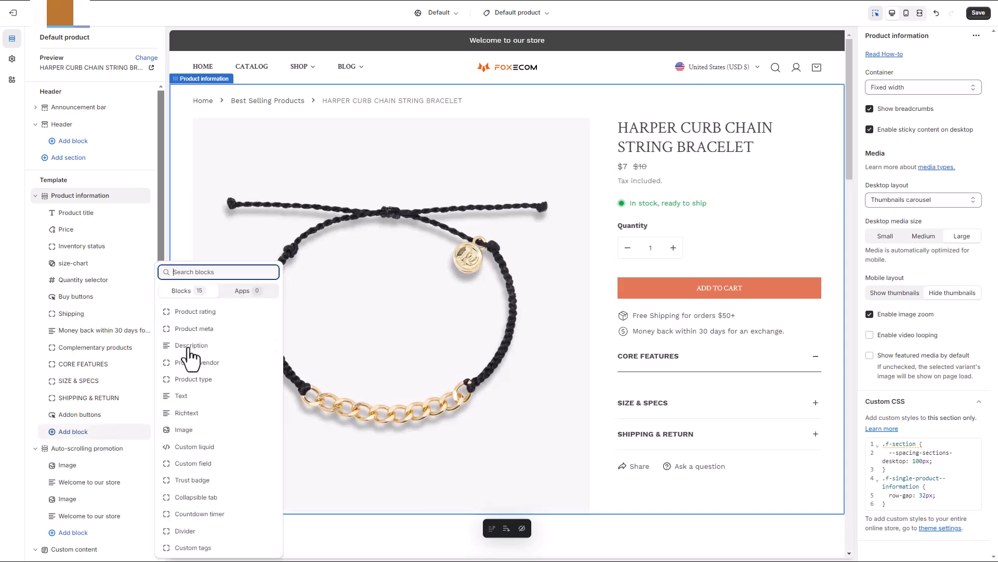
left_click(246, 289)
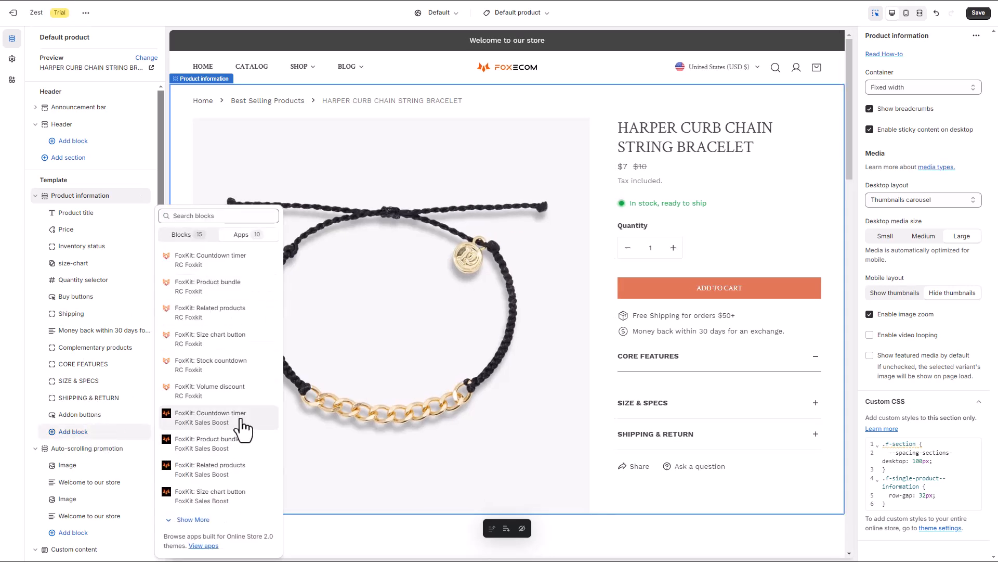
left_click(211, 417)
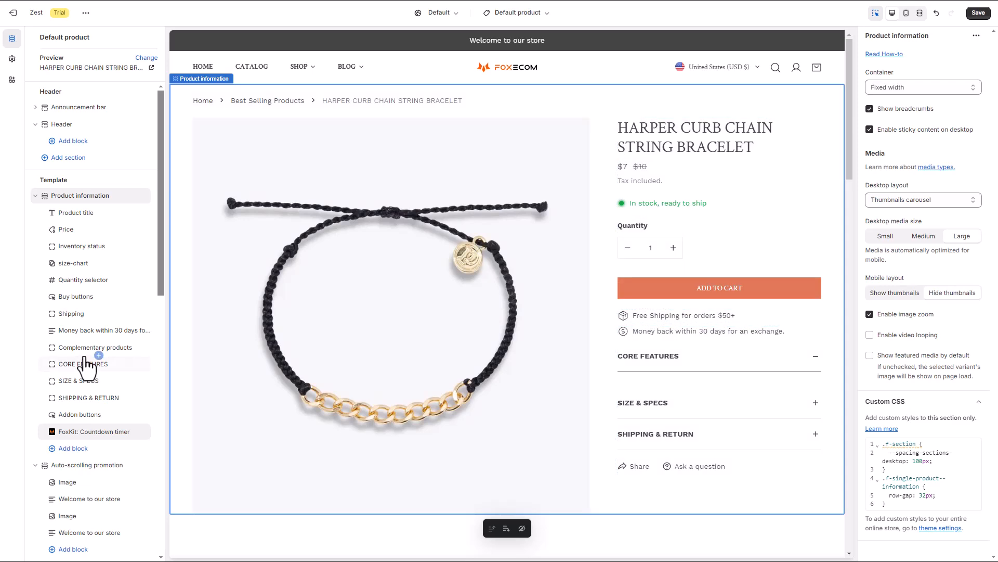
- Move the FoxKit Countdown timer block directly below Inventory status in the Product information section
left_click(699, 356)
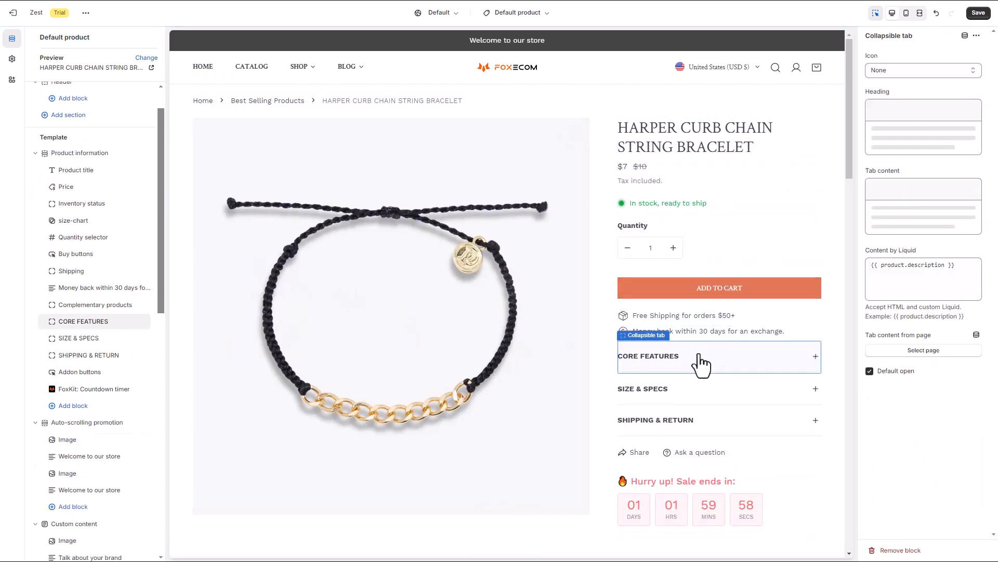
left_click(743, 493)
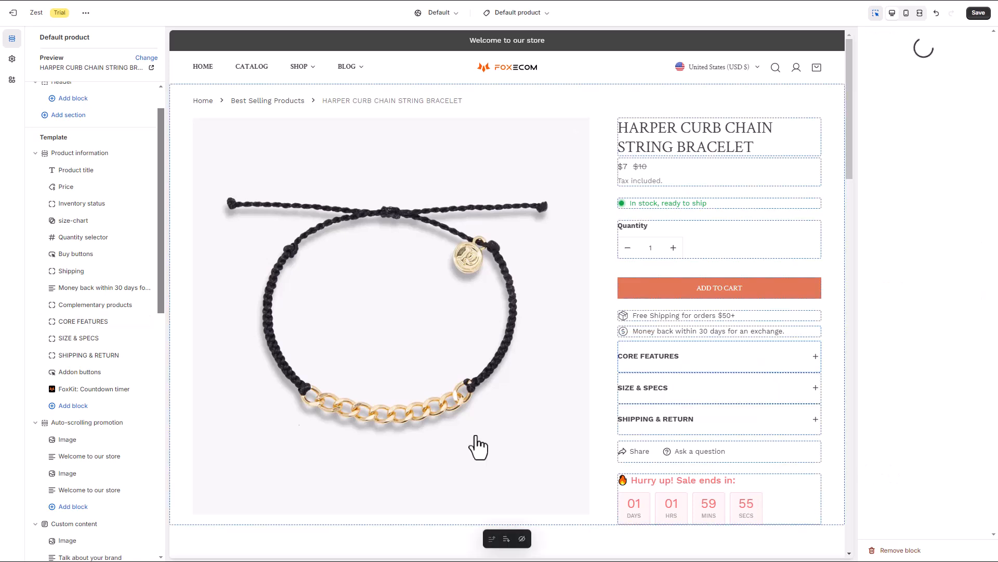
left_click_drag(50, 389, 61, 224)
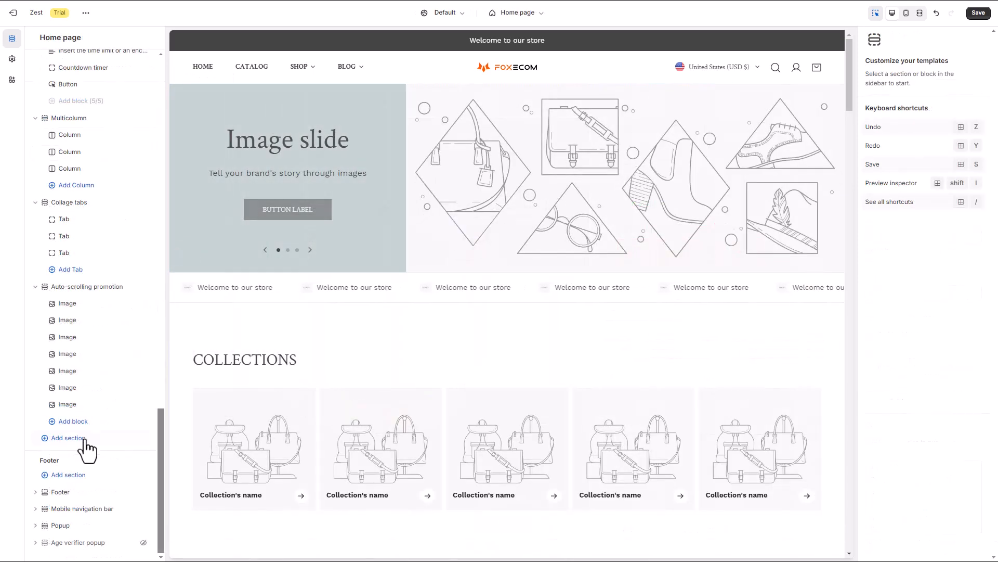
- Add a FoxKit Sales Boost Countdown timer app section to the home page below Auto-scrolling promotion
left_click(79, 438)
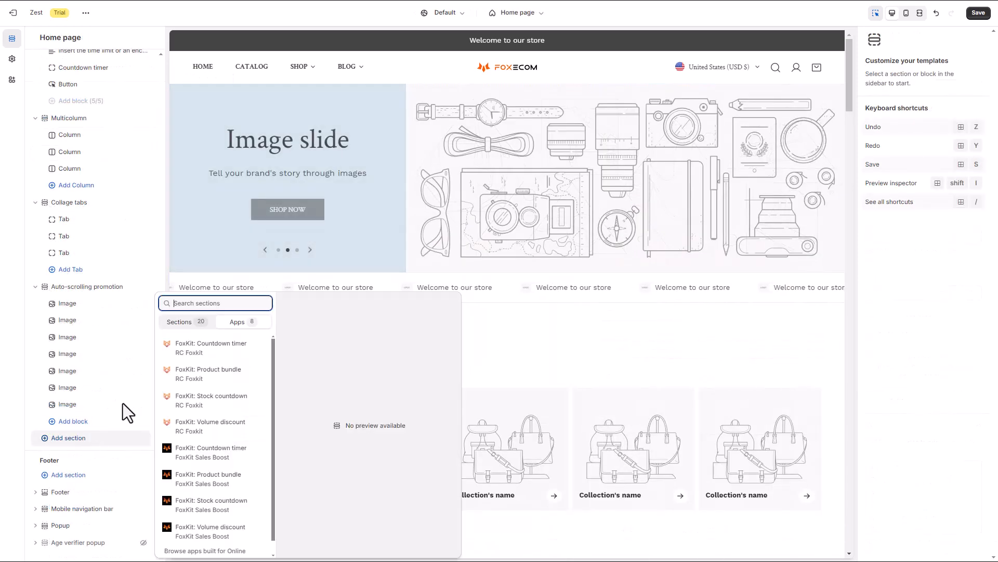
left_click(229, 457)
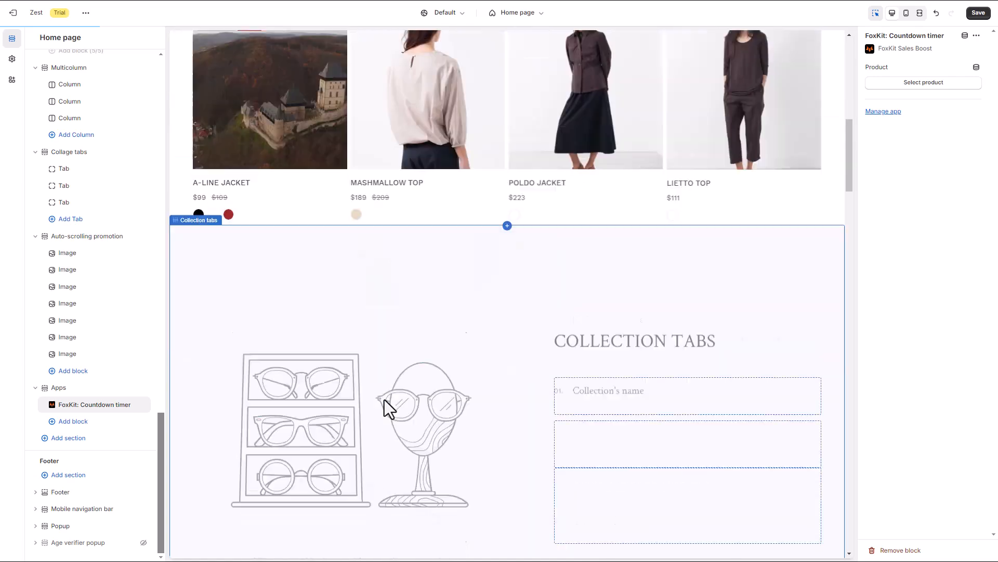
scroll(394, 400, "down", 15)
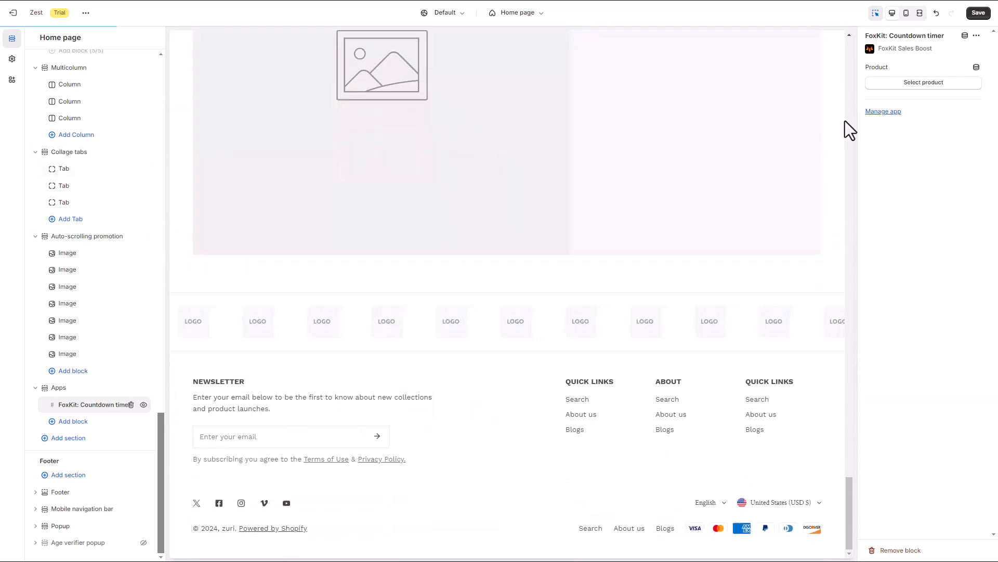
- Assign the product HARPER CURB CHAIN STRING BRACELET to the home page countdown timer block
left_click(905, 83)
key("ctrl+v")
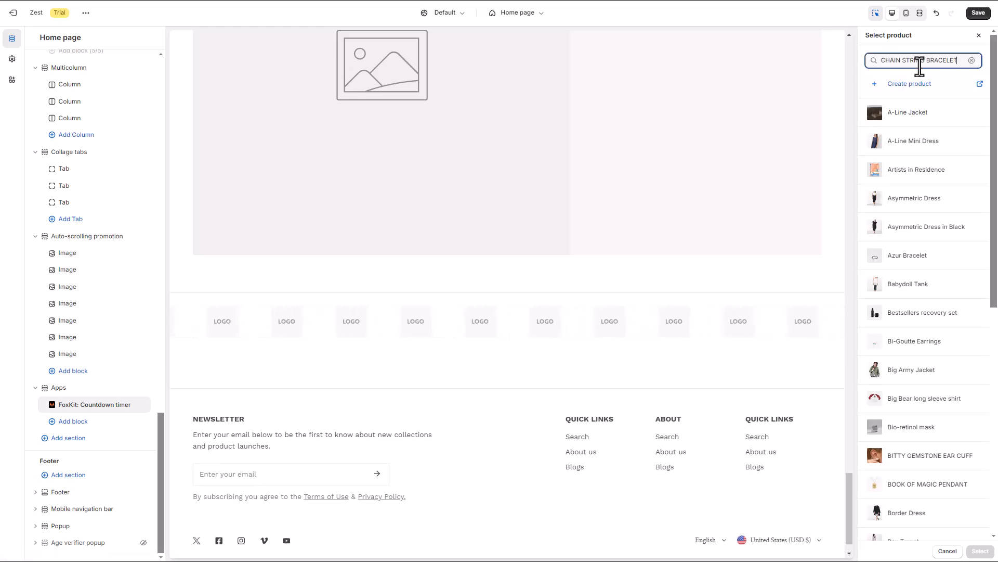
left_click(930, 112)
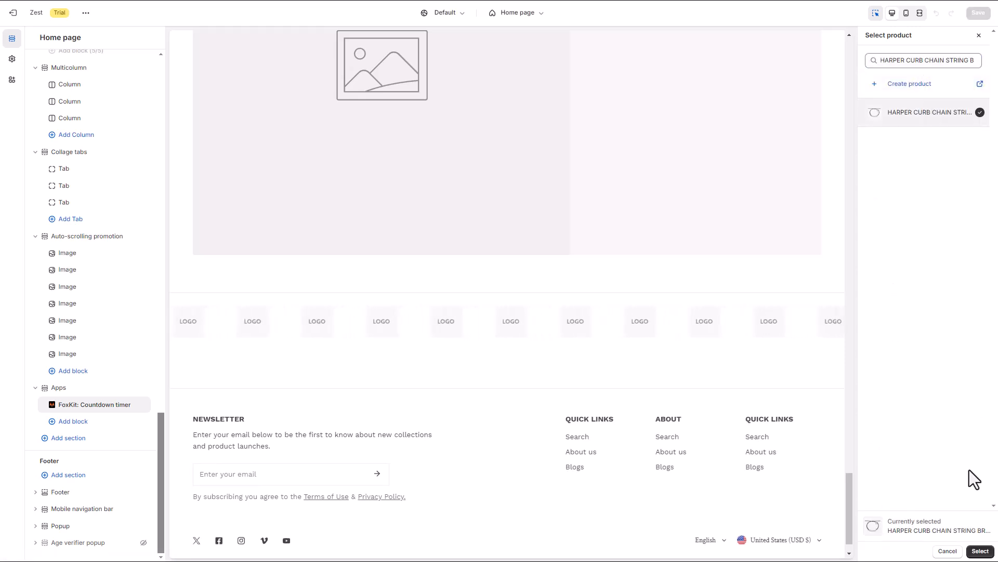
left_click(980, 551)
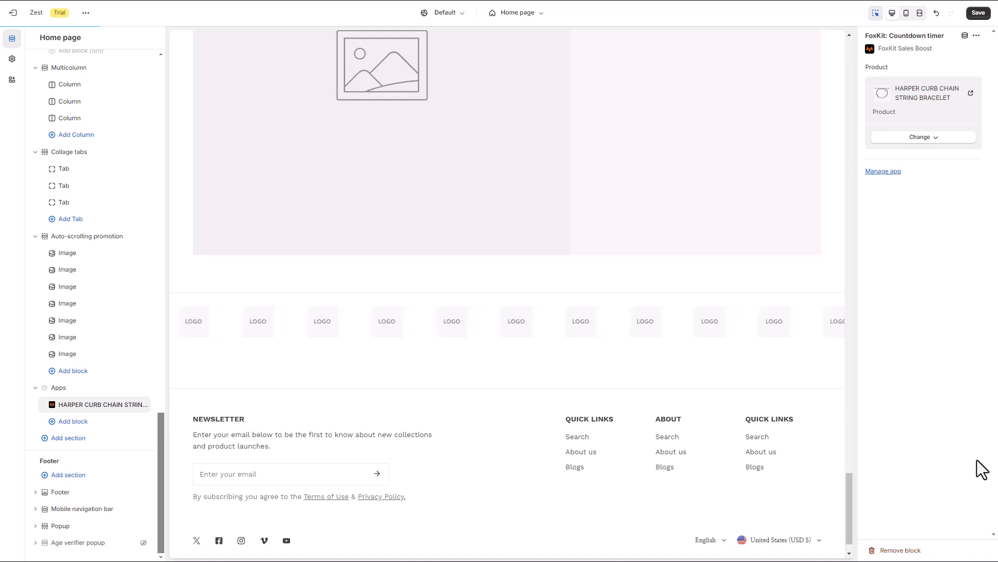